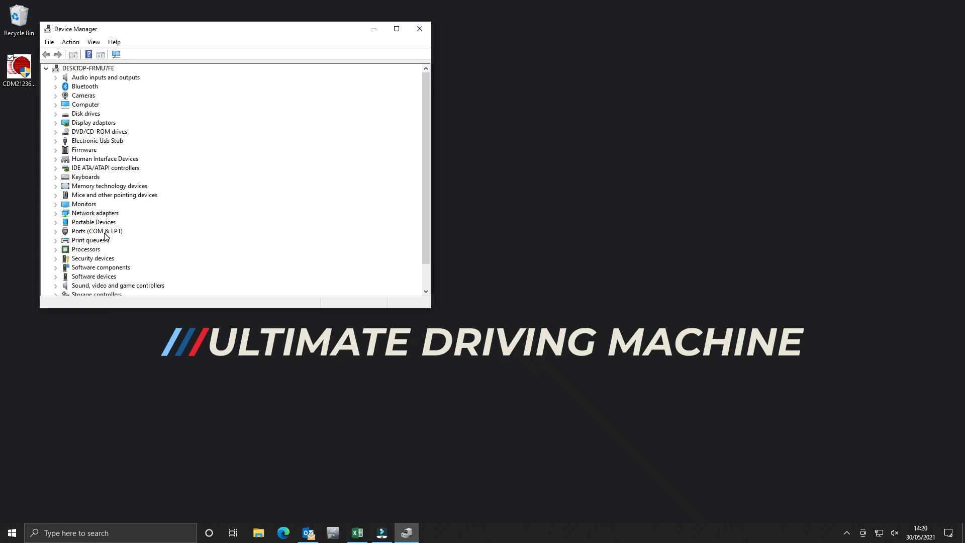
Open the advanced port settings of the USB Serial Port (COM3) listed under Ports (COM & LPT)
click(56, 231)
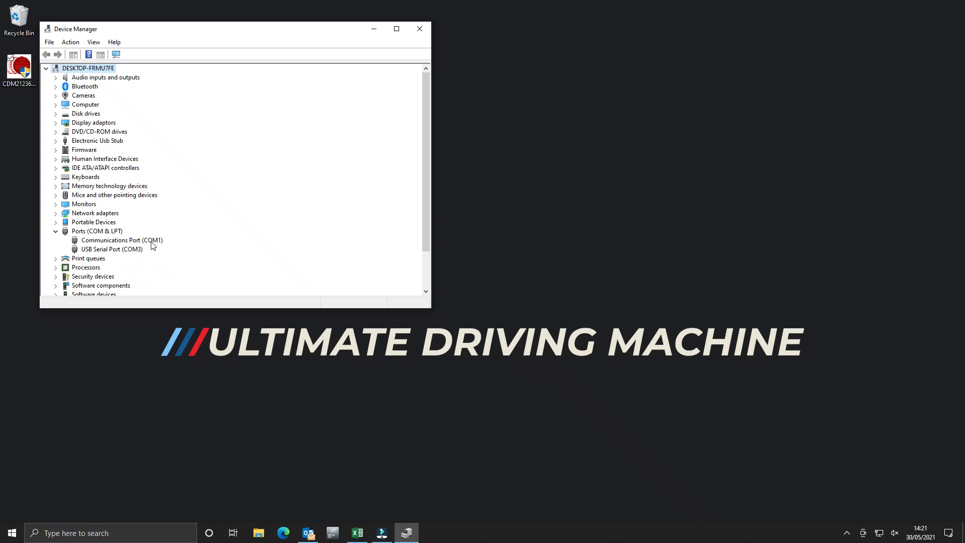
click(134, 250)
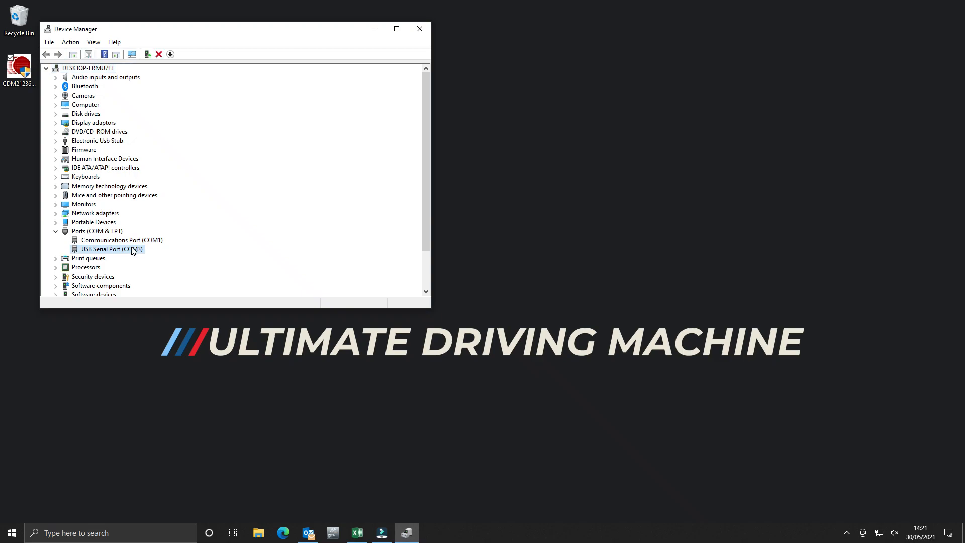
right_click(134, 253)
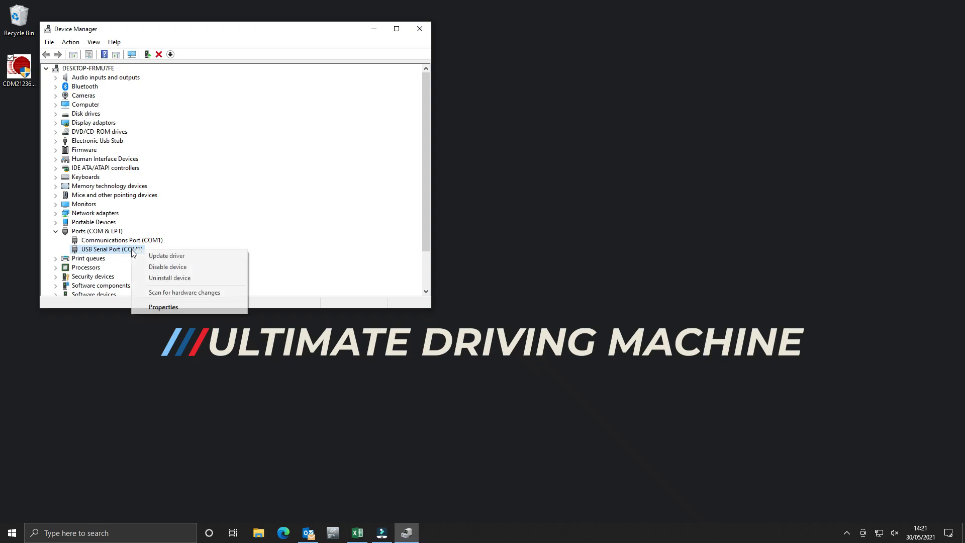
click(172, 309)
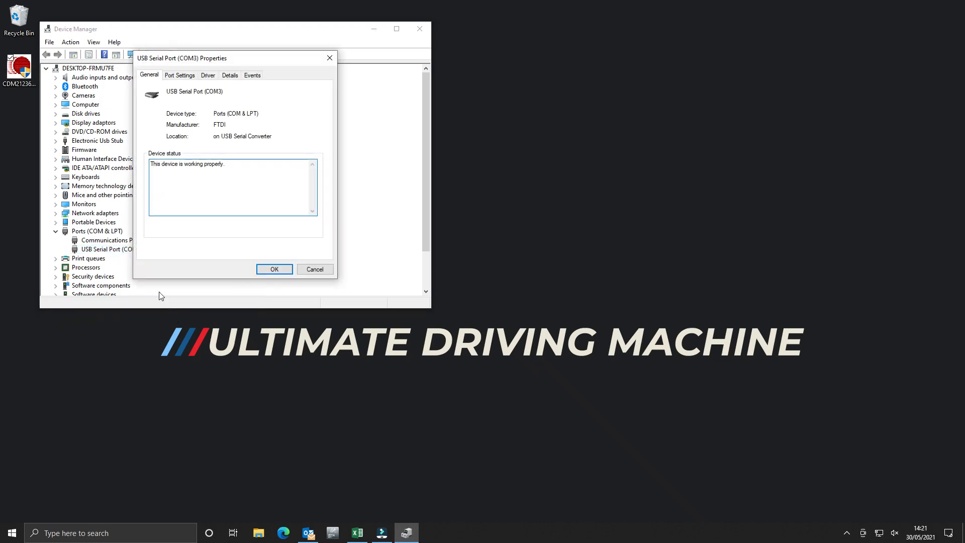
click(185, 76)
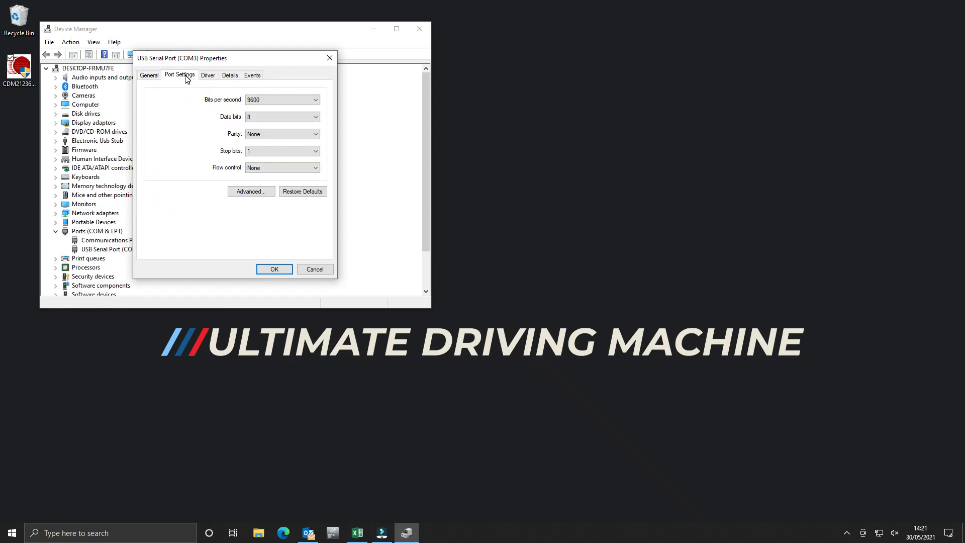
click(253, 193)
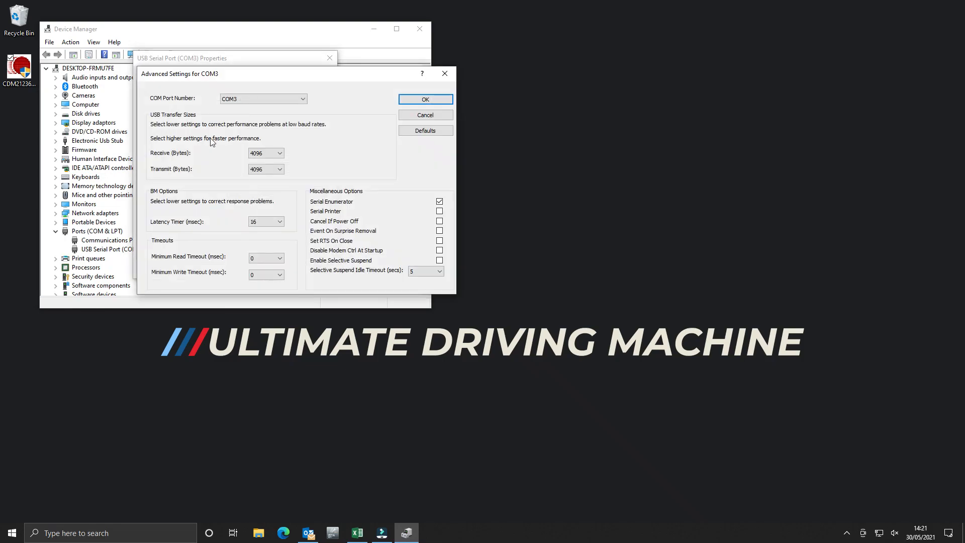
Assign COM2 as the COM port number of the USB serial port
click(283, 100)
scroll(252, 253, down, 8)
scroll(253, 254, up, 9)
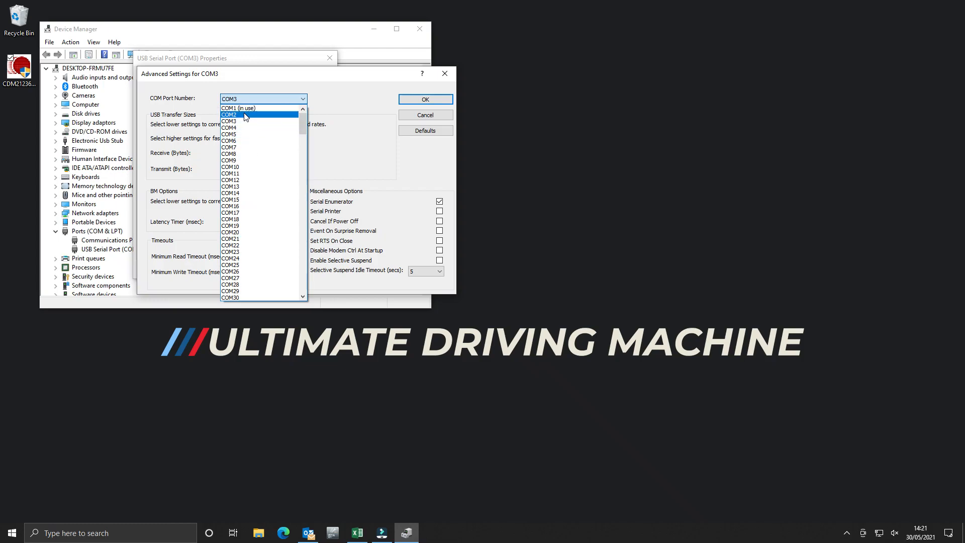
click(245, 115)
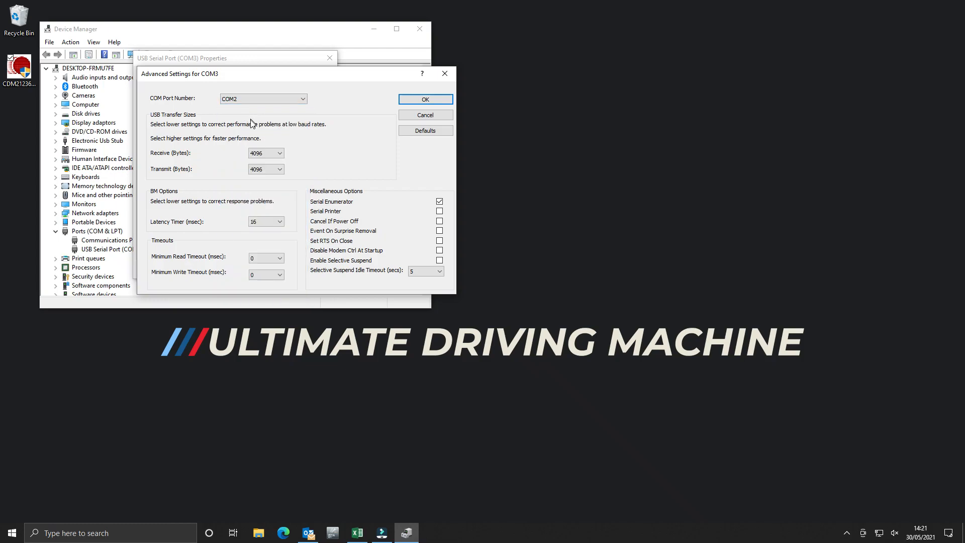
Set the latency timer to 1 msec, apply the port settings, and move the Device Manager window aside
click(266, 225)
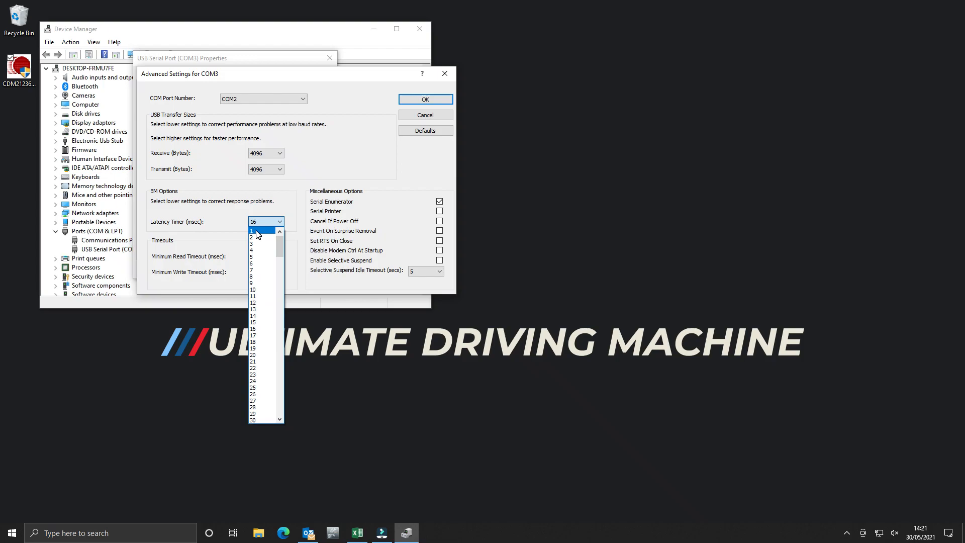
click(257, 231)
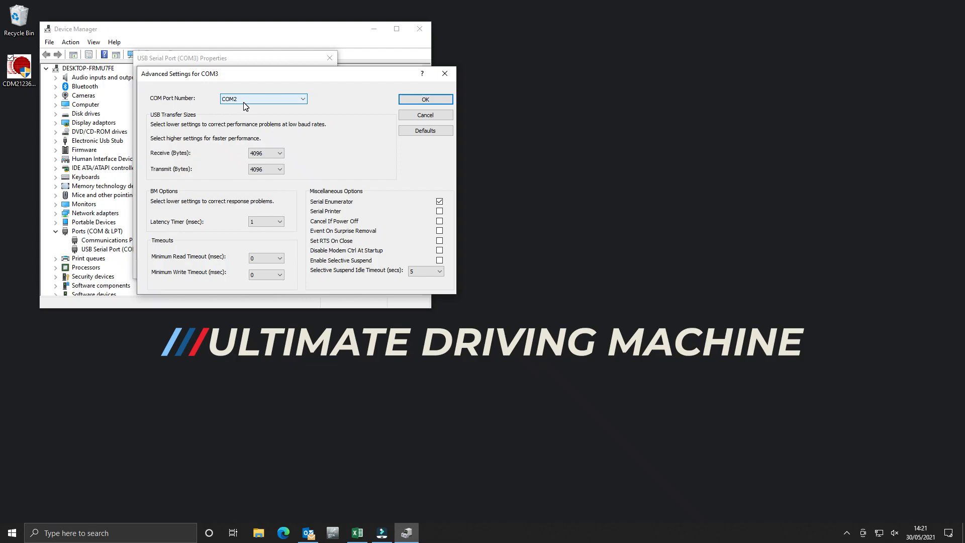
click(412, 104)
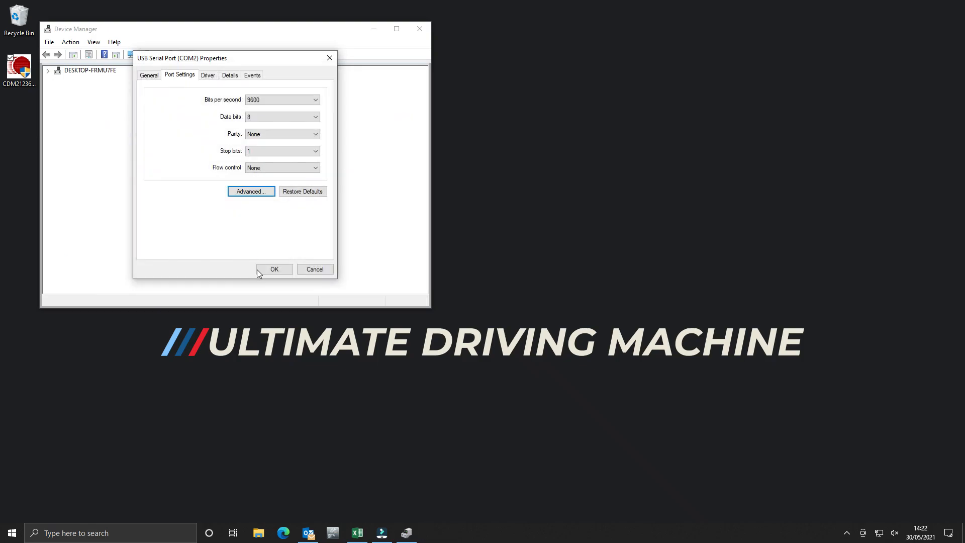
click(273, 270)
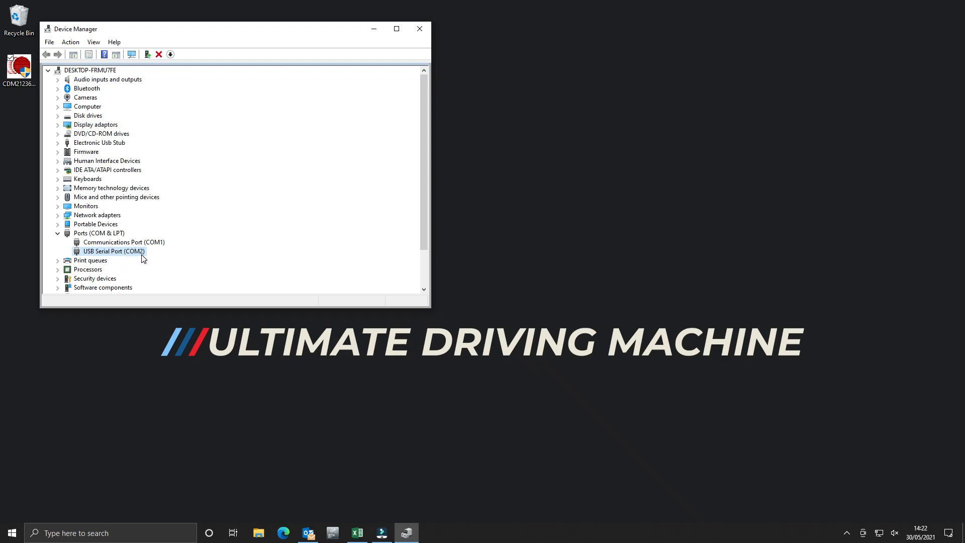
drag(301, 32, 262, 18)
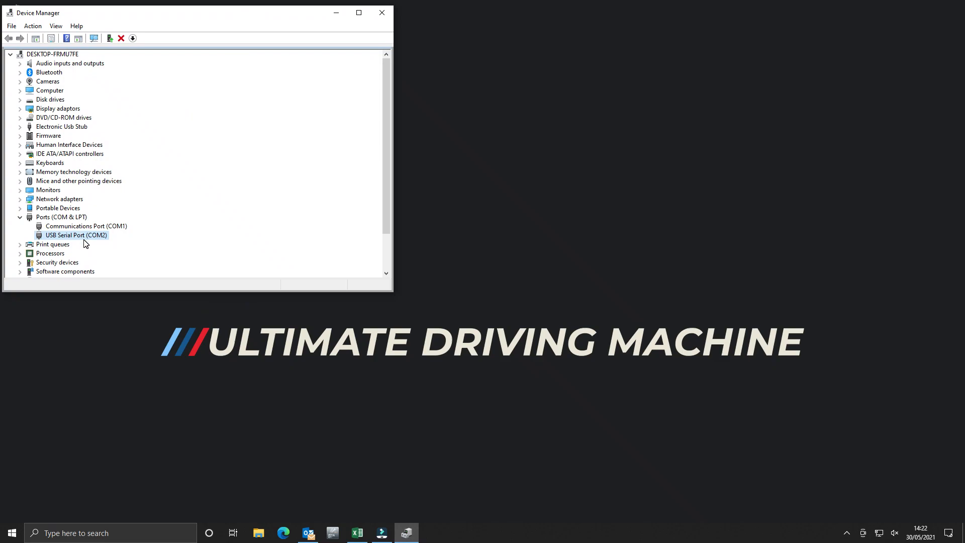
In File Explorer, browse to C:\EC-APPS\Ediabas-Konfigurator and launch ediabas konfigurator2.0.0
click(261, 536)
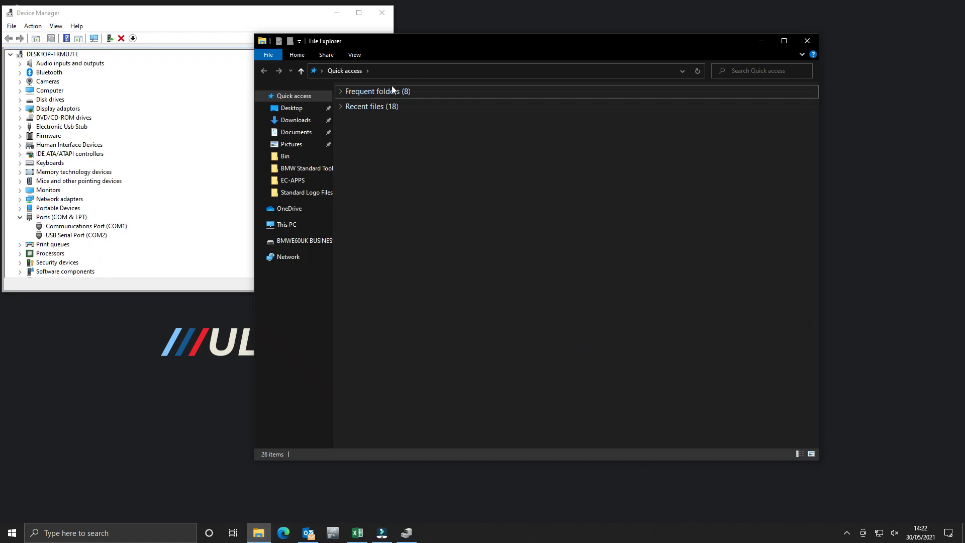
click(295, 226)
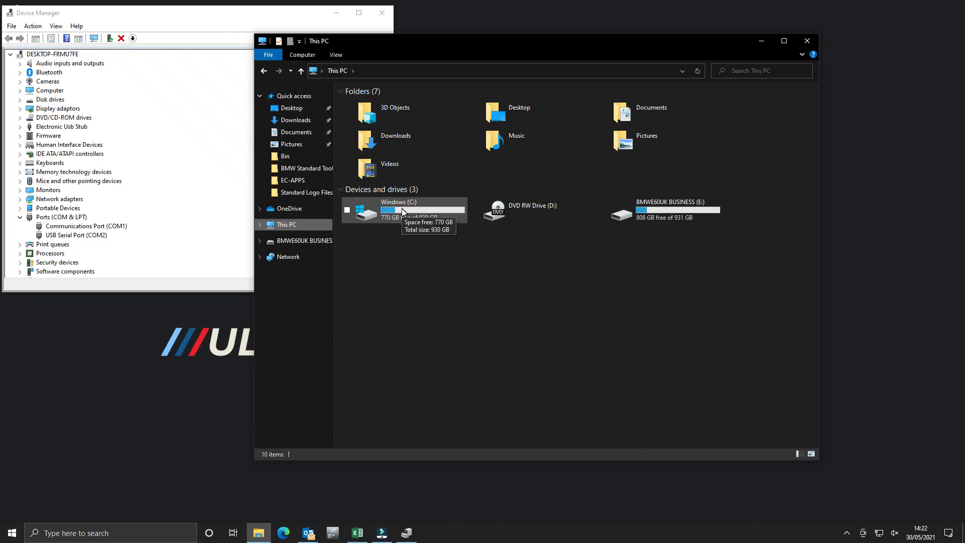
double_click(402, 208)
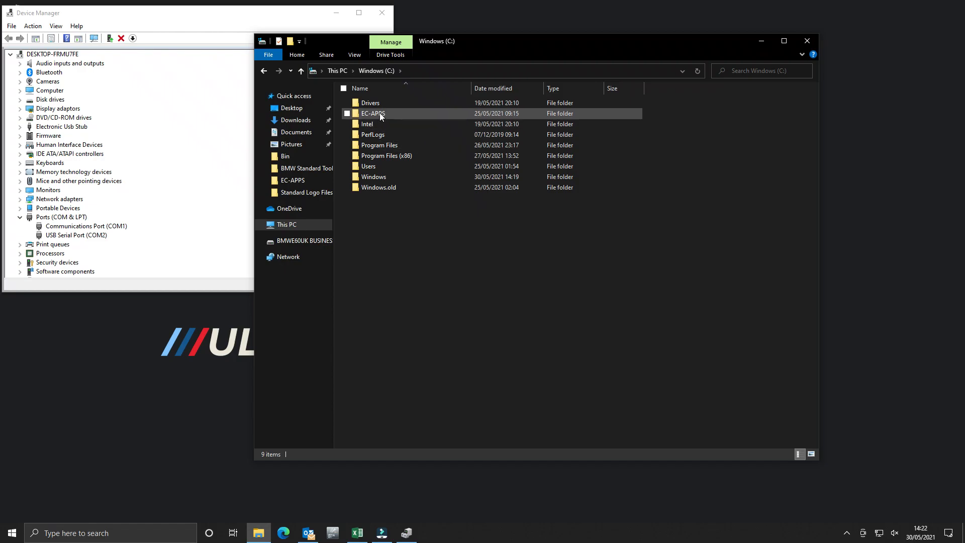
double_click(388, 113)
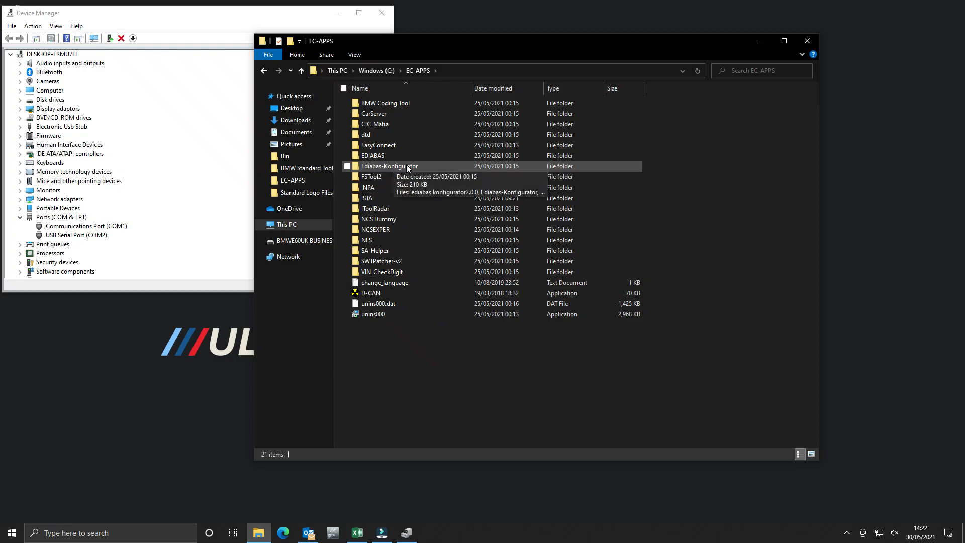
click(428, 164)
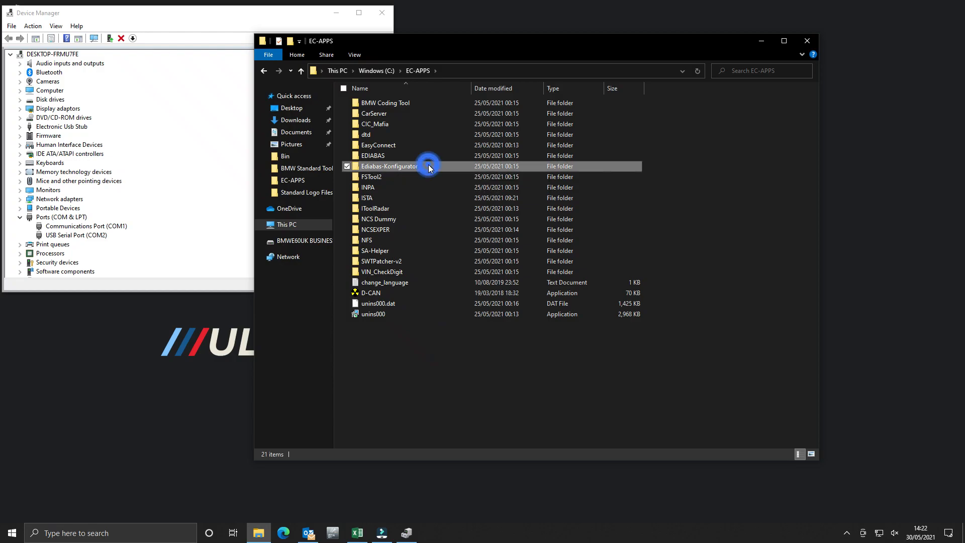
double_click(428, 167)
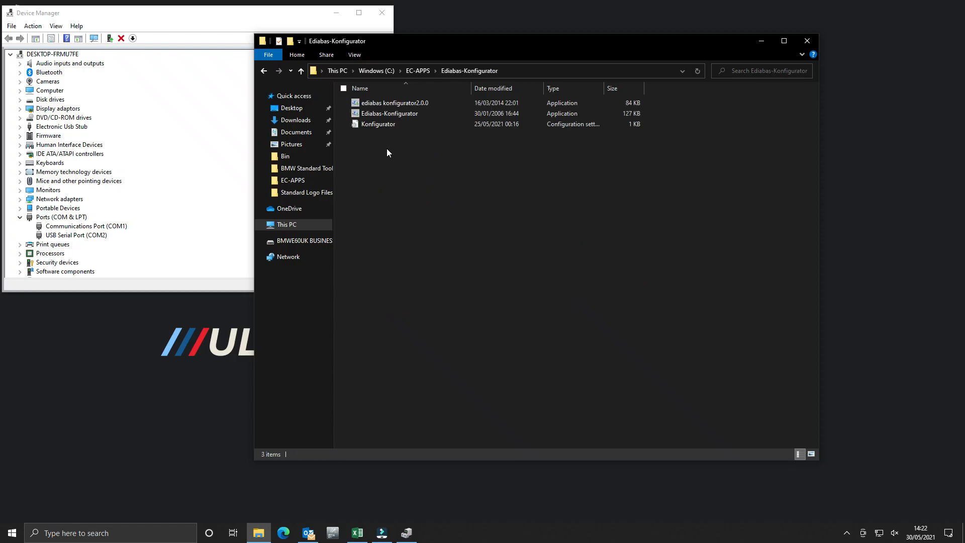
double_click(415, 105)
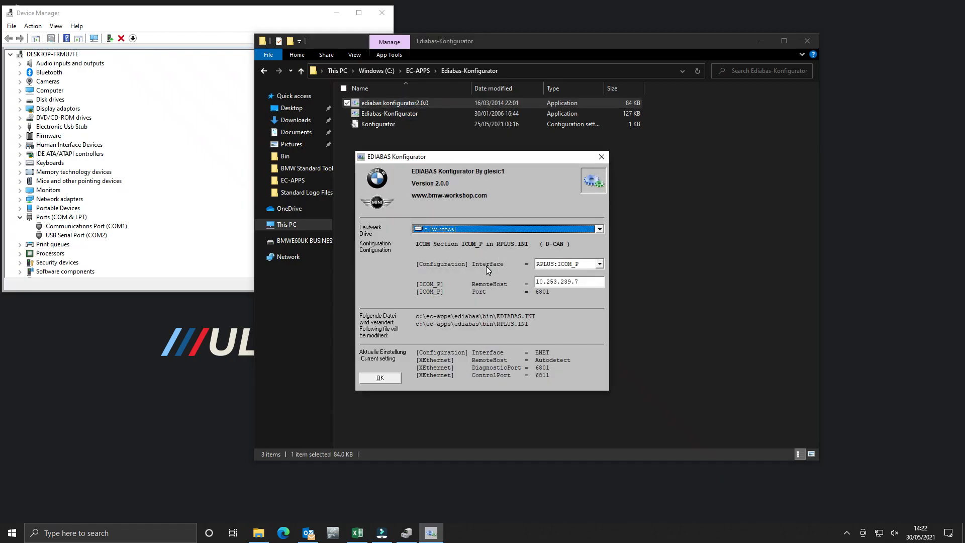
Set the EDIABAS configuration interface to STD:OBD, apply it, and close the configurator
click(600, 264)
scroll(562, 292, down, 2)
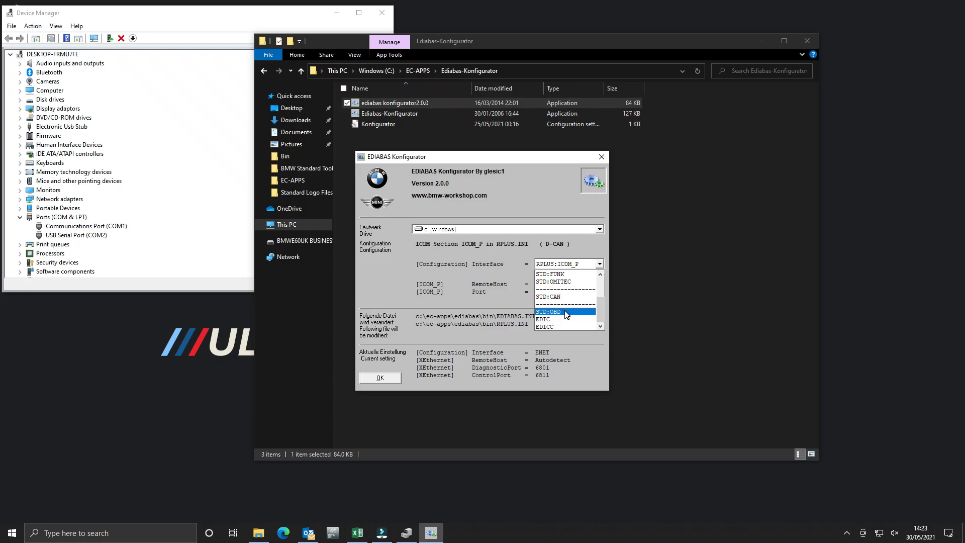
click(565, 312)
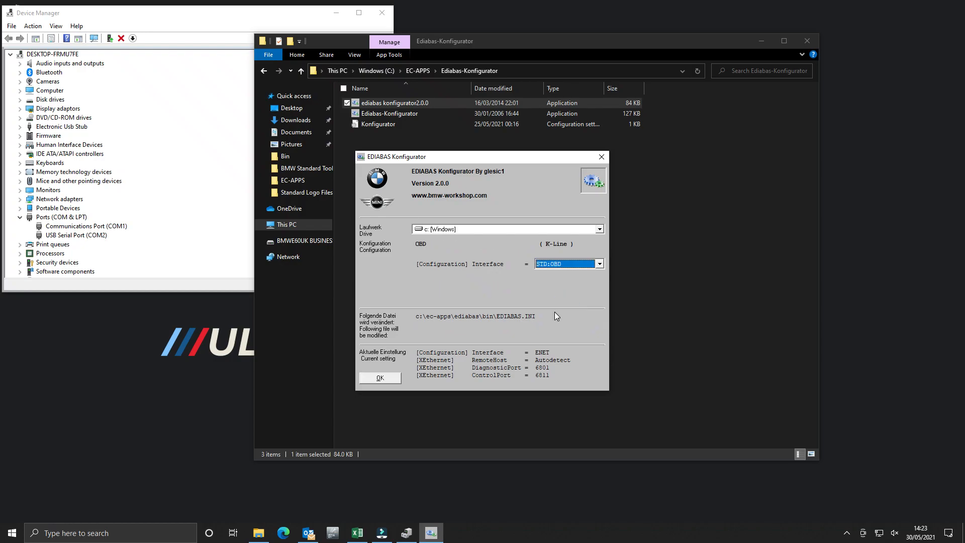
click(369, 378)
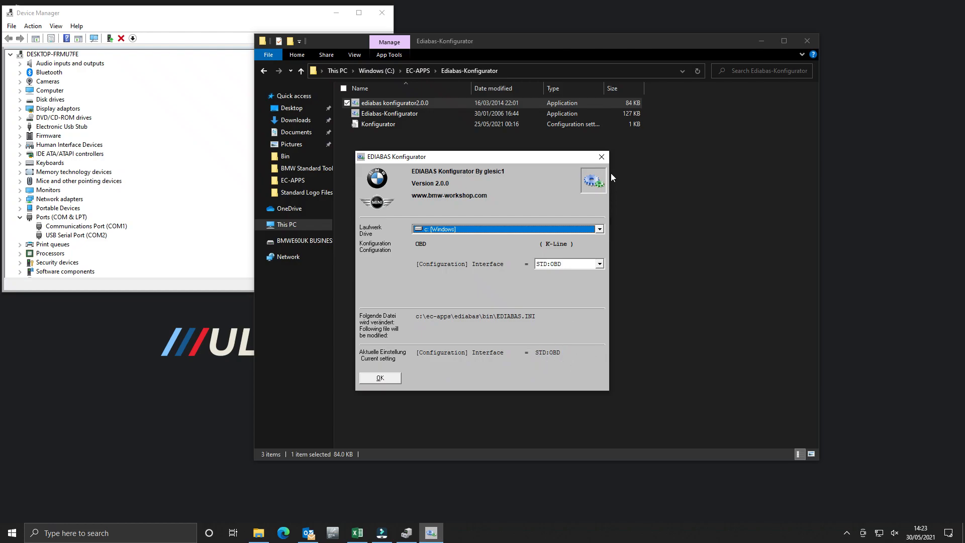
click(603, 158)
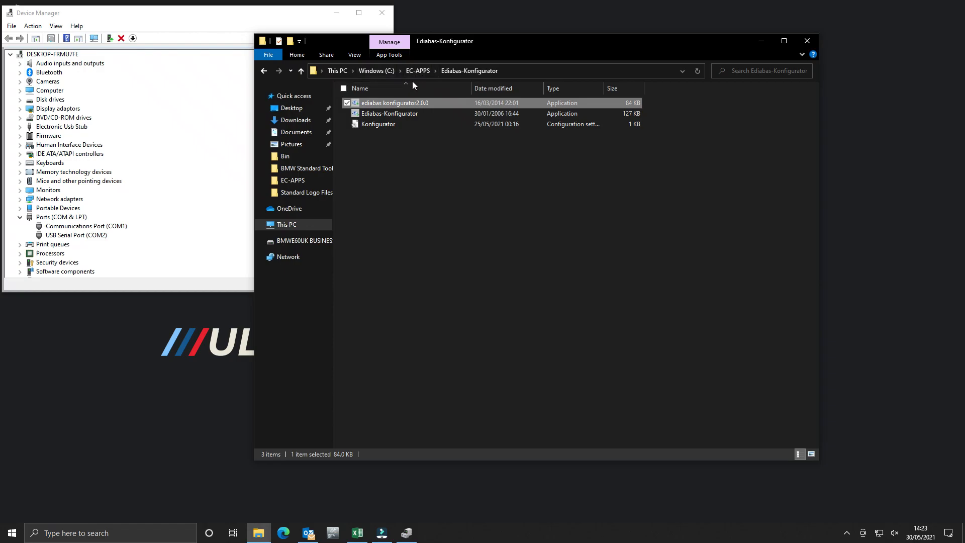
Open the obd configuration settings file in the C:\EC-APPS\EDIABAS\Bin folder
click(421, 71)
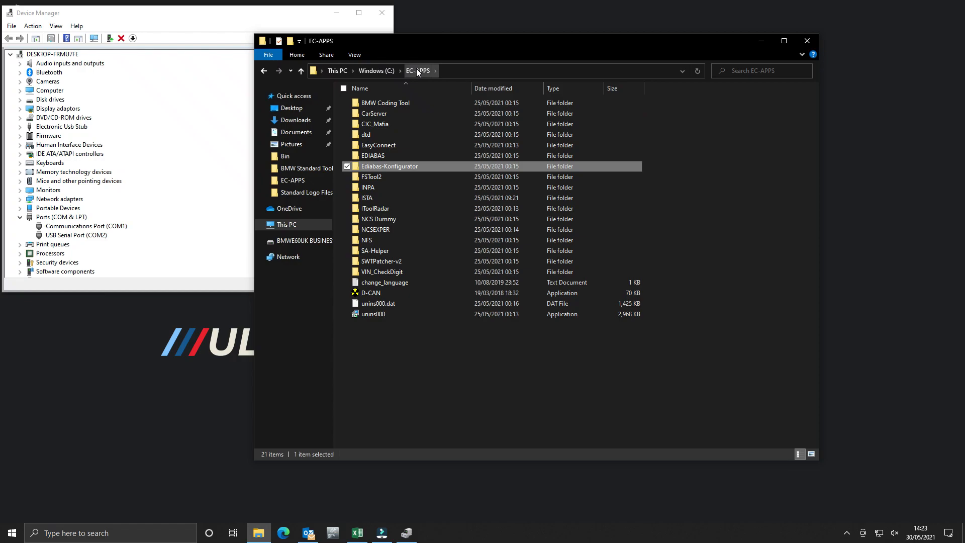
double_click(386, 155)
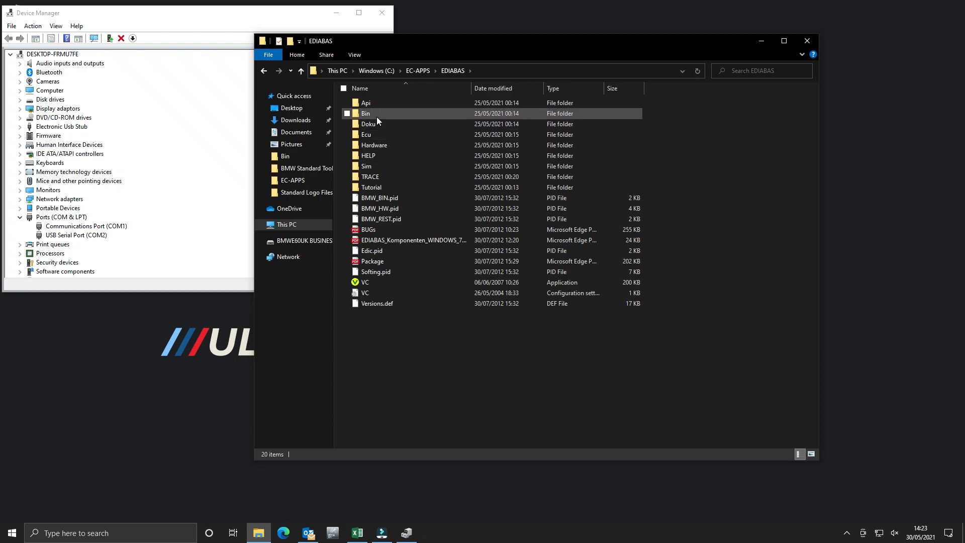
double_click(376, 117)
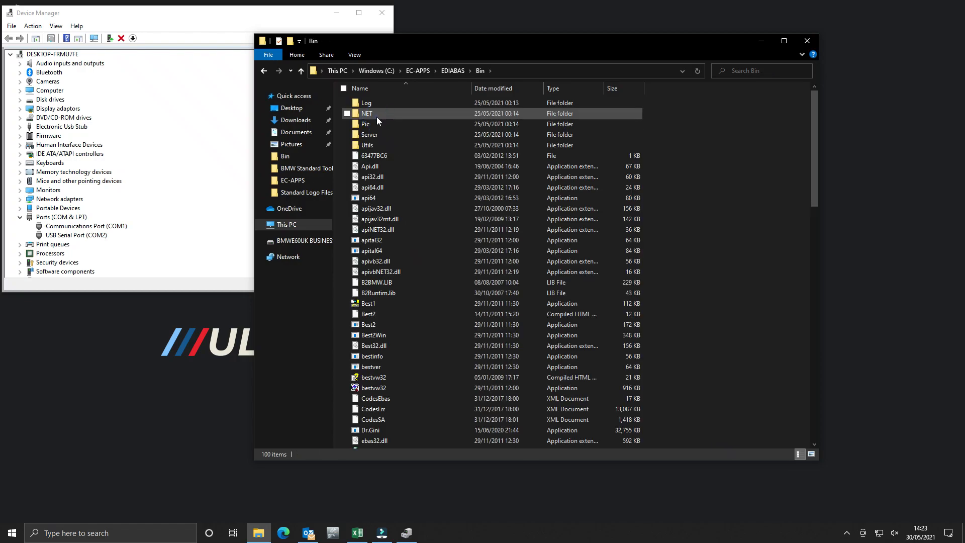
scroll(409, 221, down, 7)
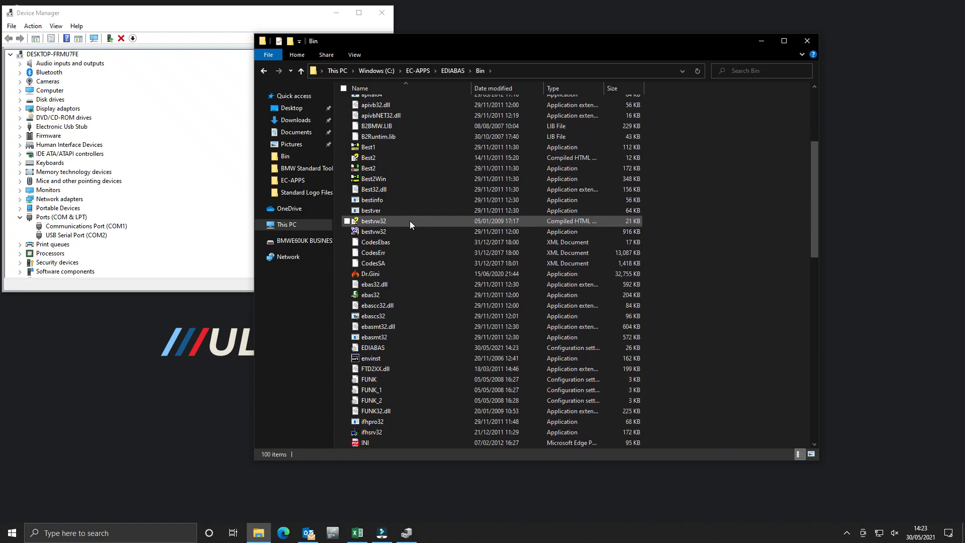
scroll(409, 222, down, 3)
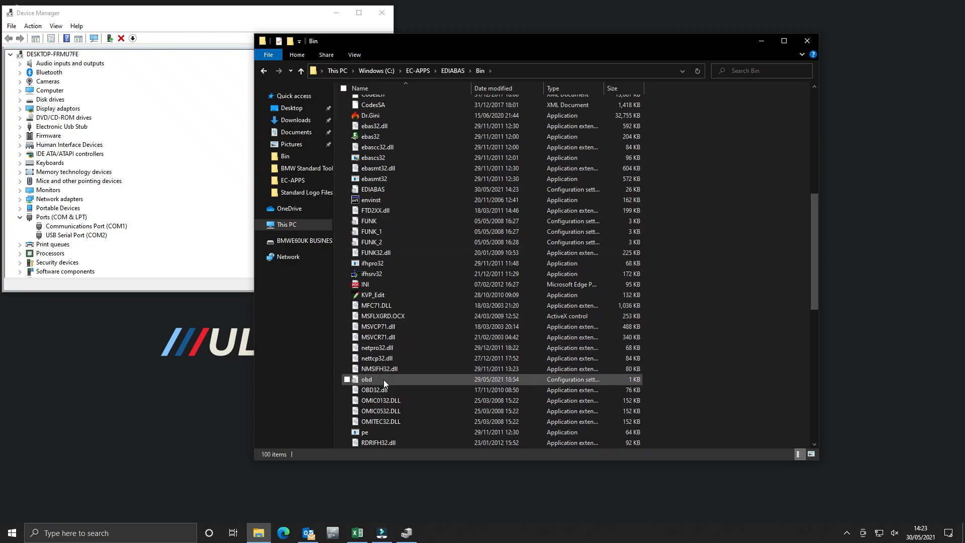
double_click(384, 379)
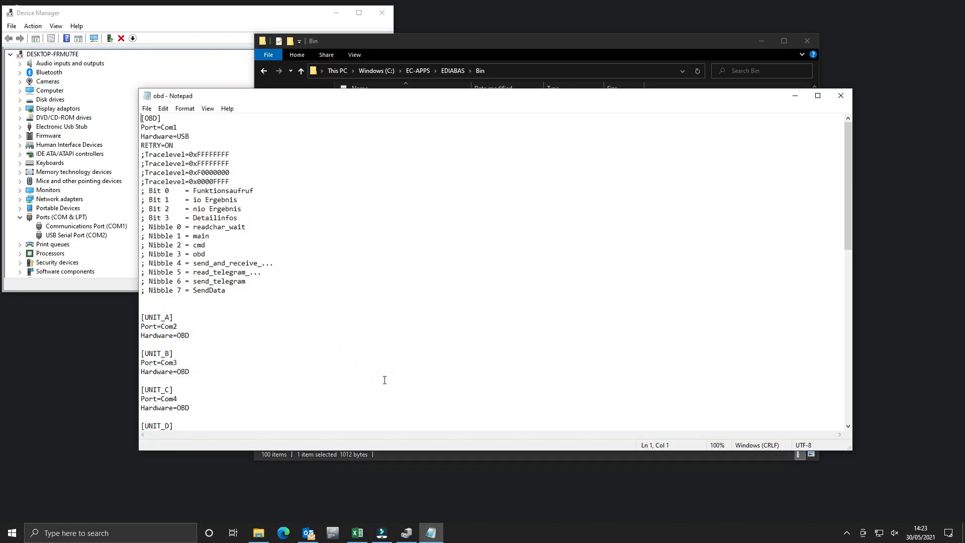
Change the port in the [OBD] section to Com2, save the file, and close it
drag(277, 99, 389, 104)
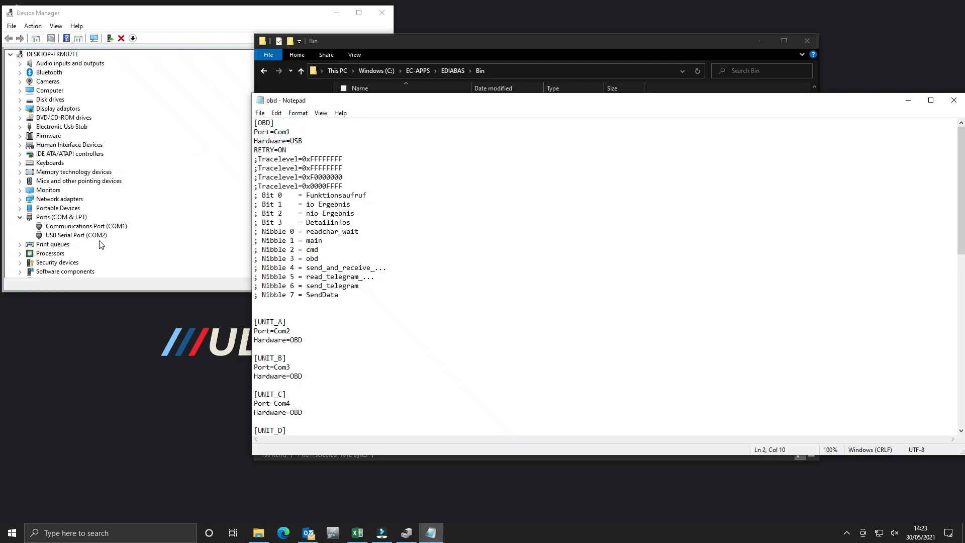
key(BackSpace)
text(2)
click(260, 113)
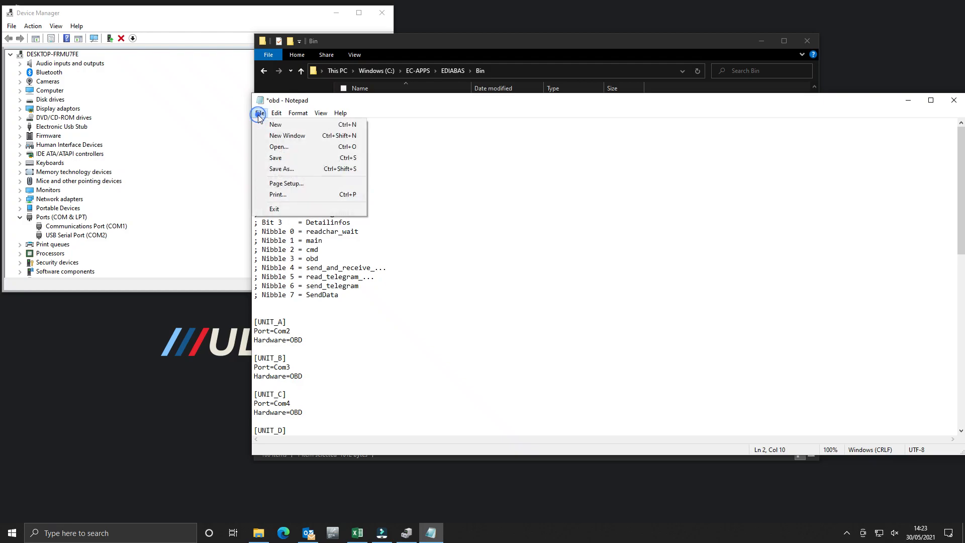
click(276, 158)
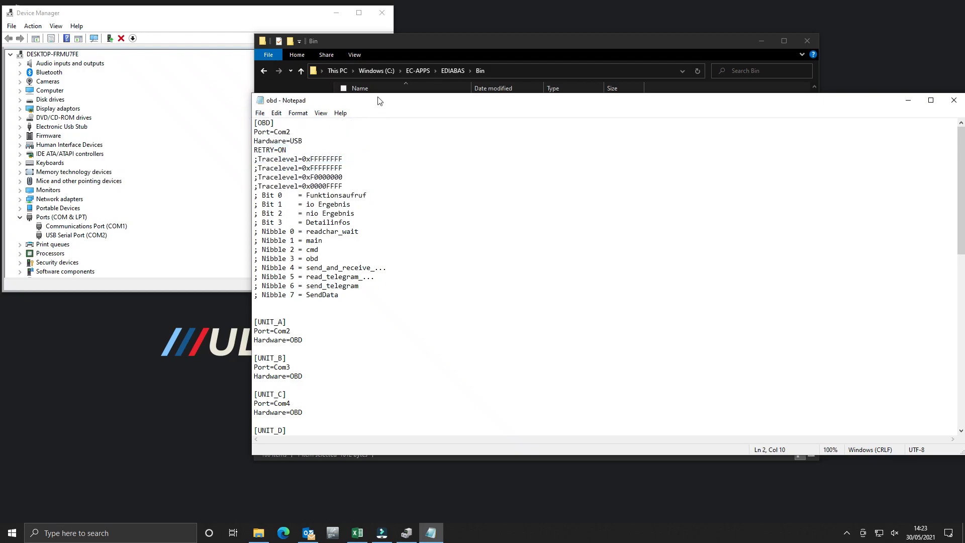
drag(380, 100, 278, 103)
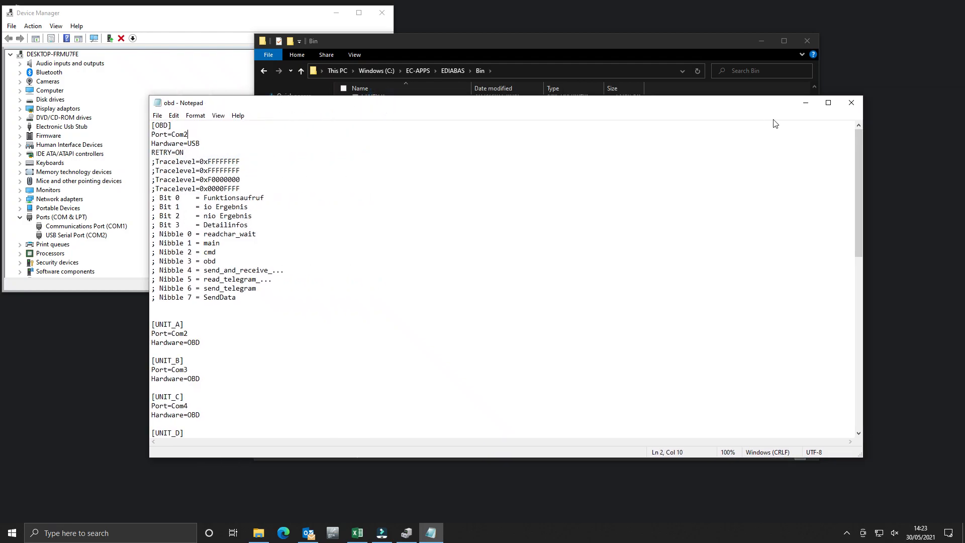
click(843, 108)
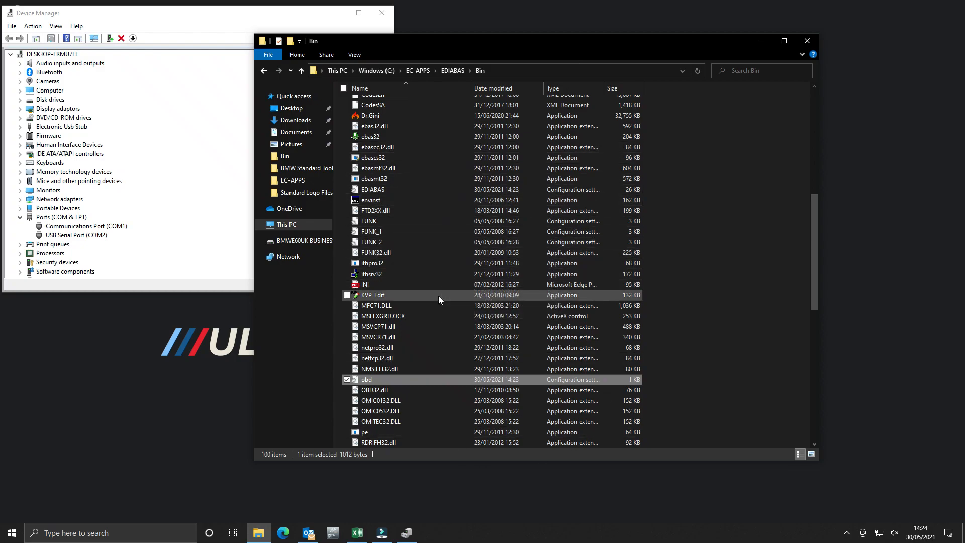
Open the EDIABAS configuration settings file in the C:\EC-APPS\ISTA\Ediabas\BIN folder
mouse_move(438, 300)
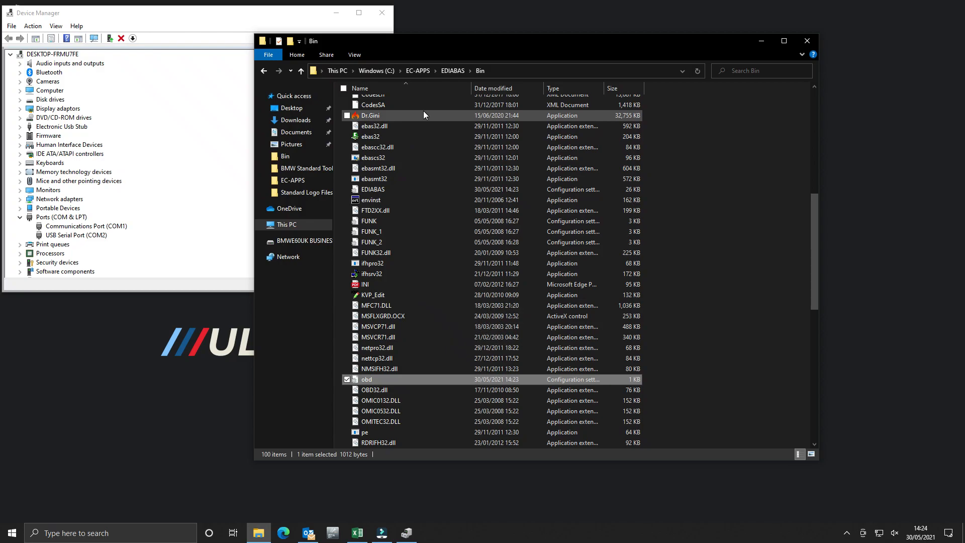
click(417, 74)
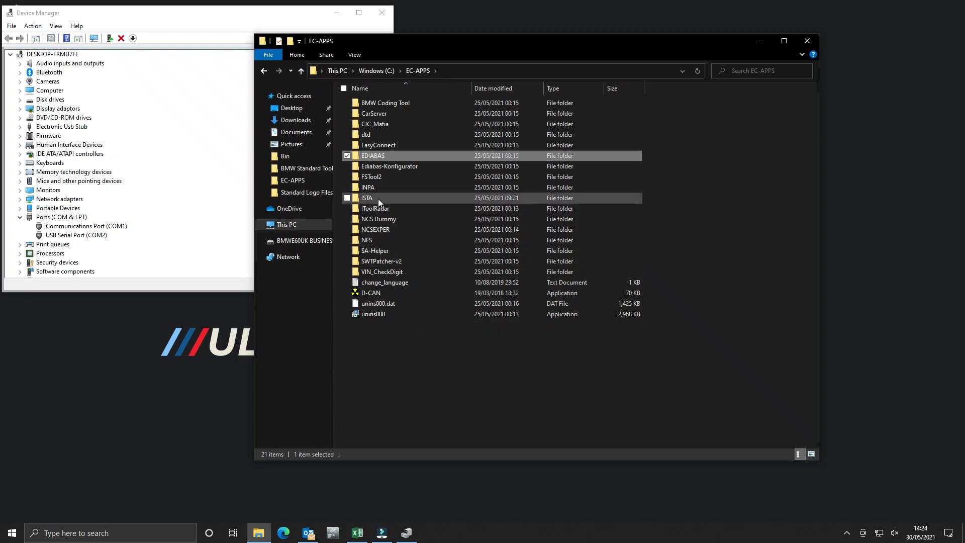
mouse_move(378, 198)
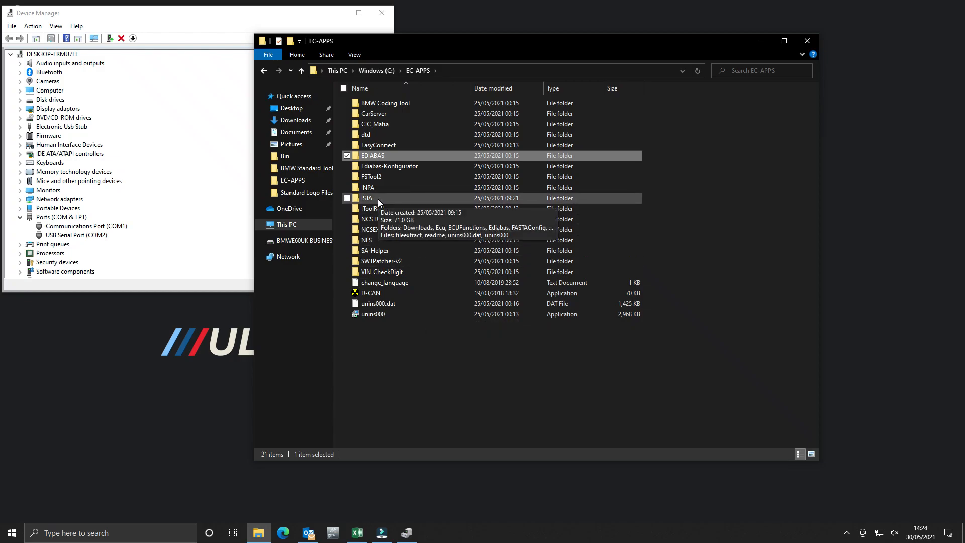
double_click(378, 198)
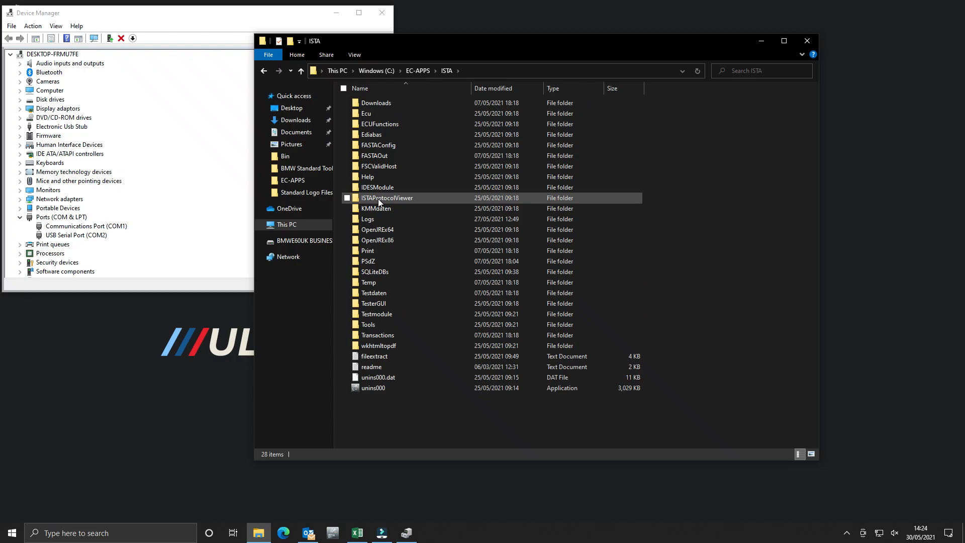
double_click(388, 137)
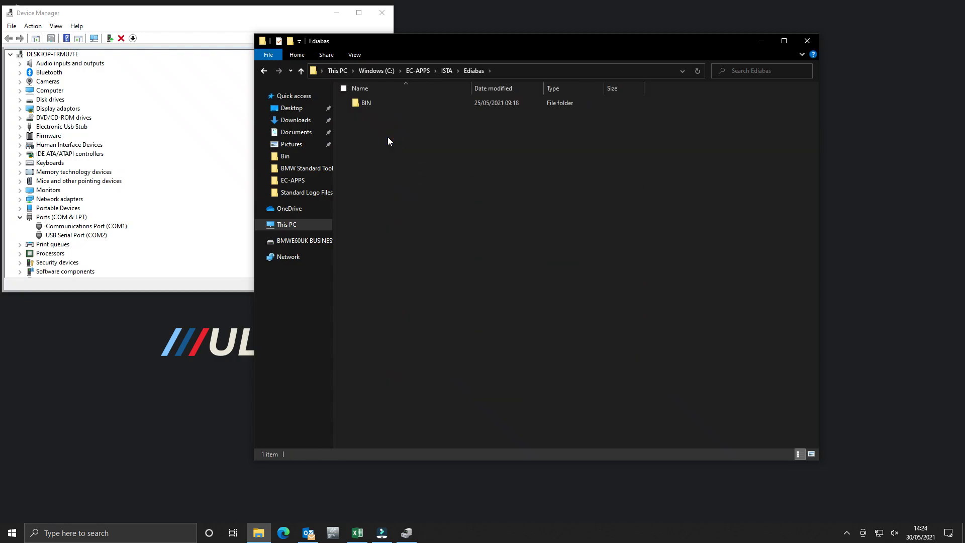
double_click(380, 104)
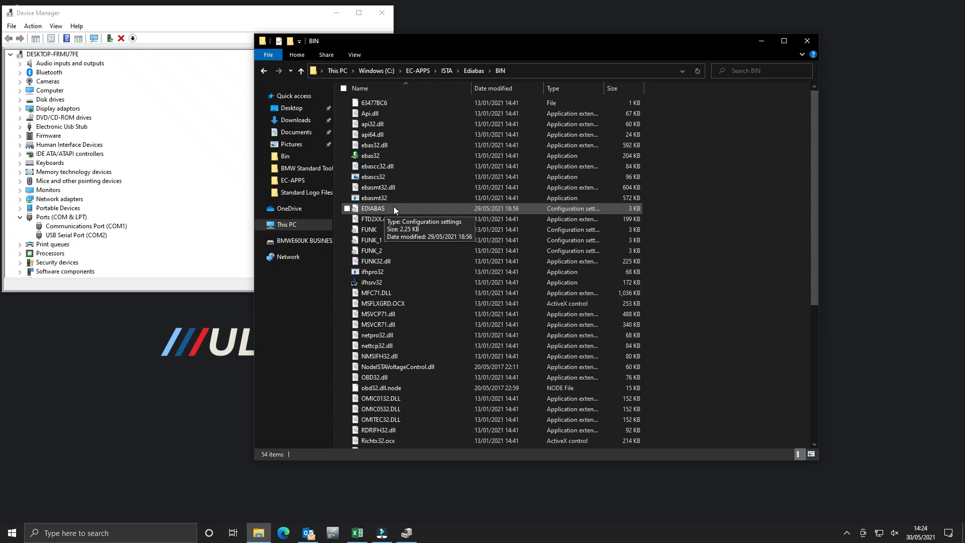
double_click(393, 206)
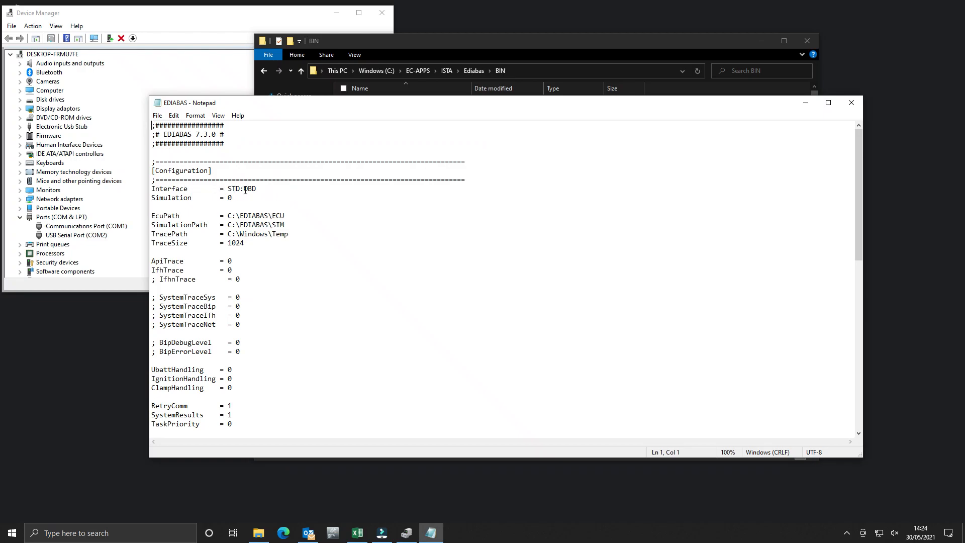
drag(259, 189, 228, 189)
text(REMOTE)
key(BackSpace)
key(BackSpace)
key(BackSpace)
key(BackSpace)
key(BackSpace)
key(BackSpace)
Enter STD:OBD as the Interface value in the [Configuration] section, save the file, and close it
text(STD:OBD)
click(158, 115)
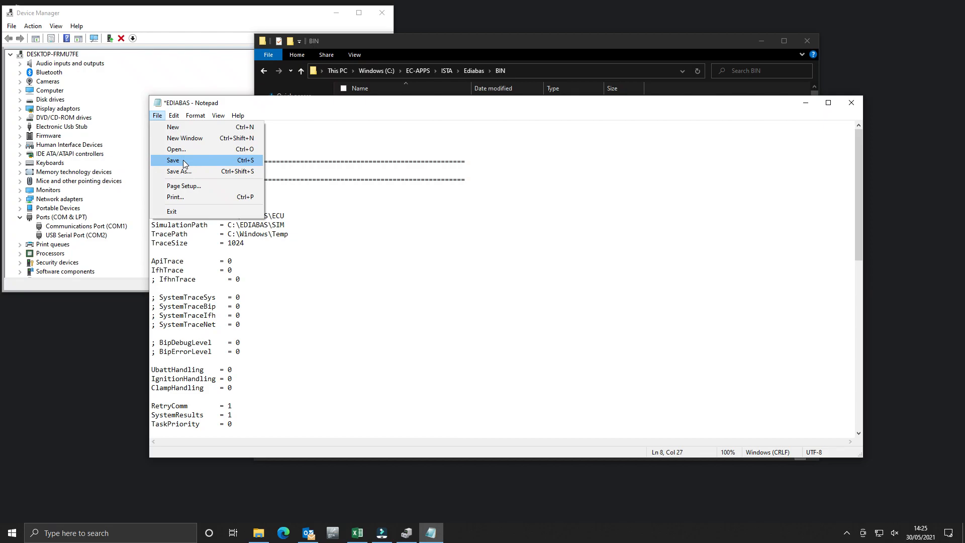
click(184, 161)
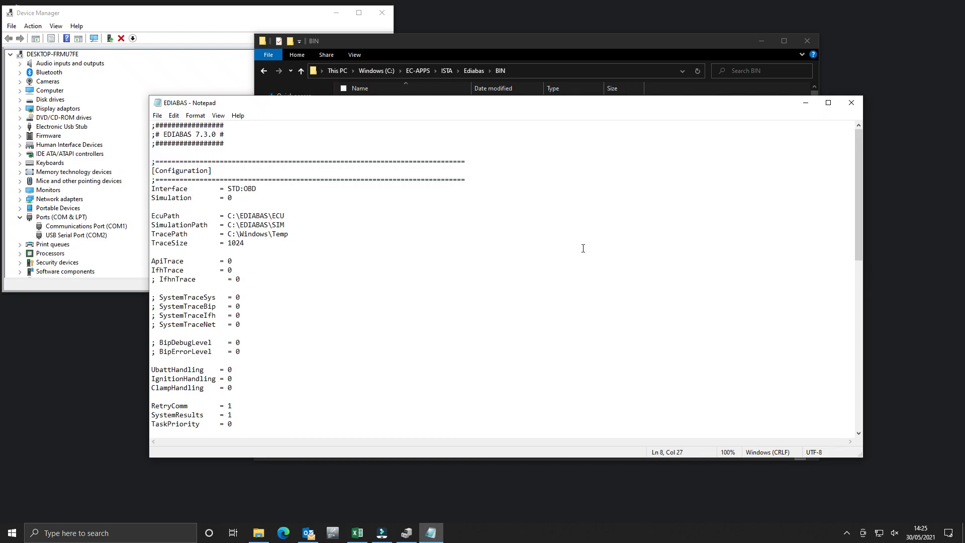
click(851, 102)
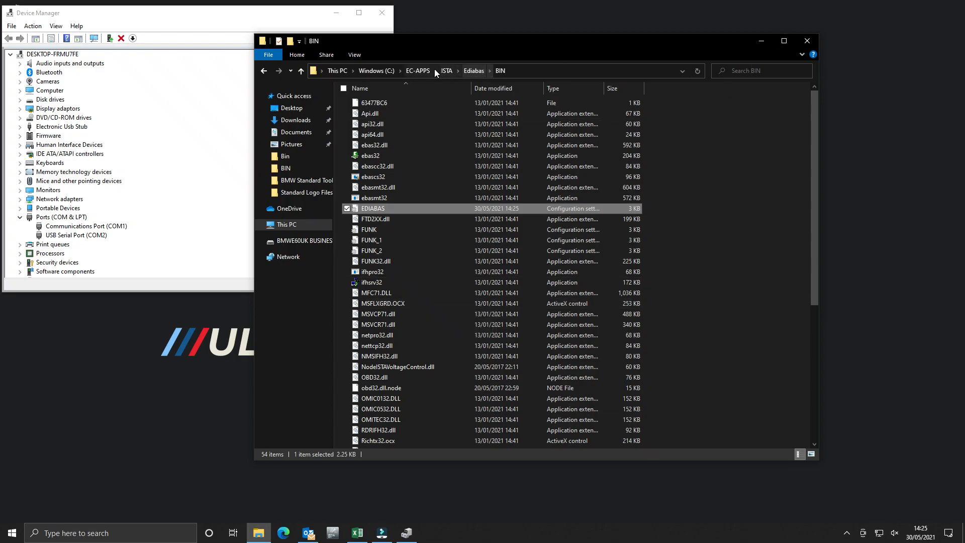
Revisit the Ediabas-Konfigurator folder in C:\EC-APPS, then return to EC-APPS and highlight the EDIABAS folder
click(415, 71)
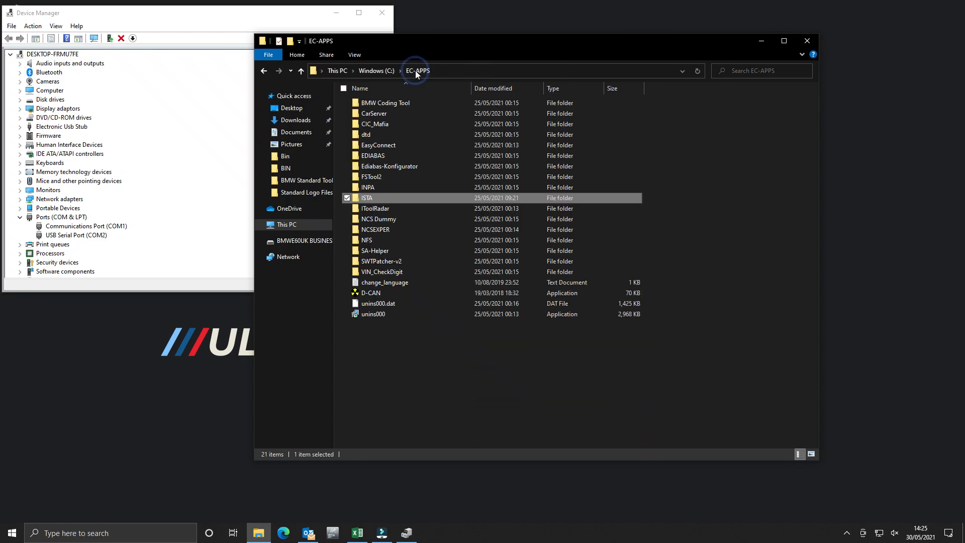
double_click(390, 166)
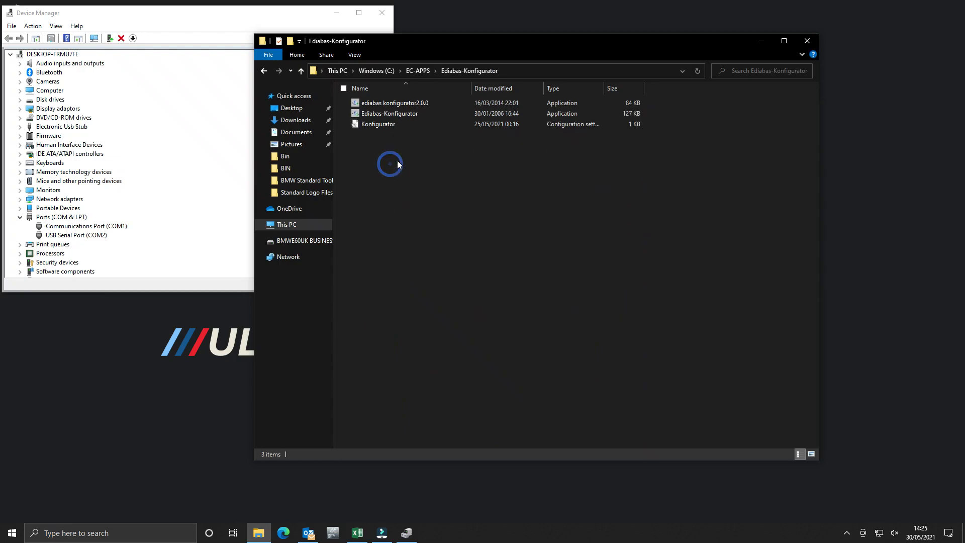
click(263, 70)
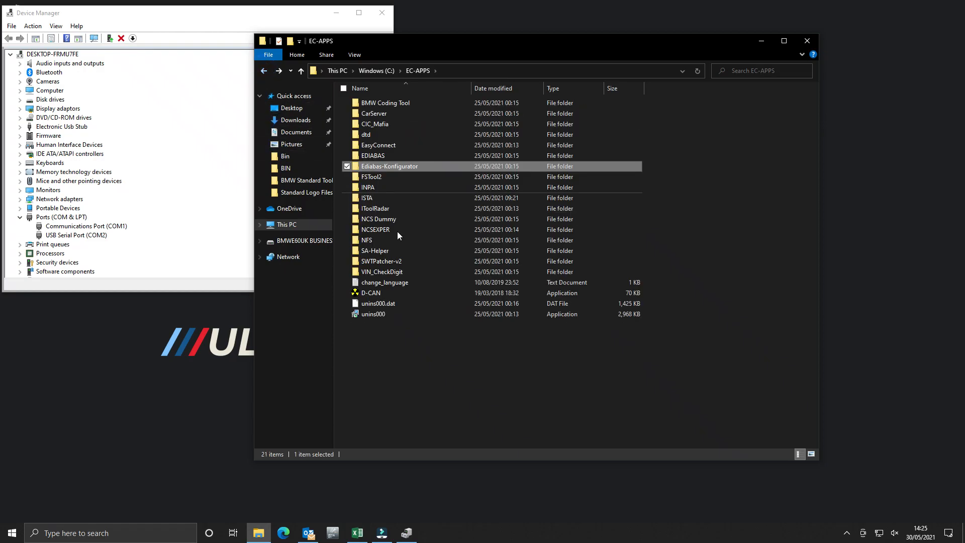
click(387, 155)
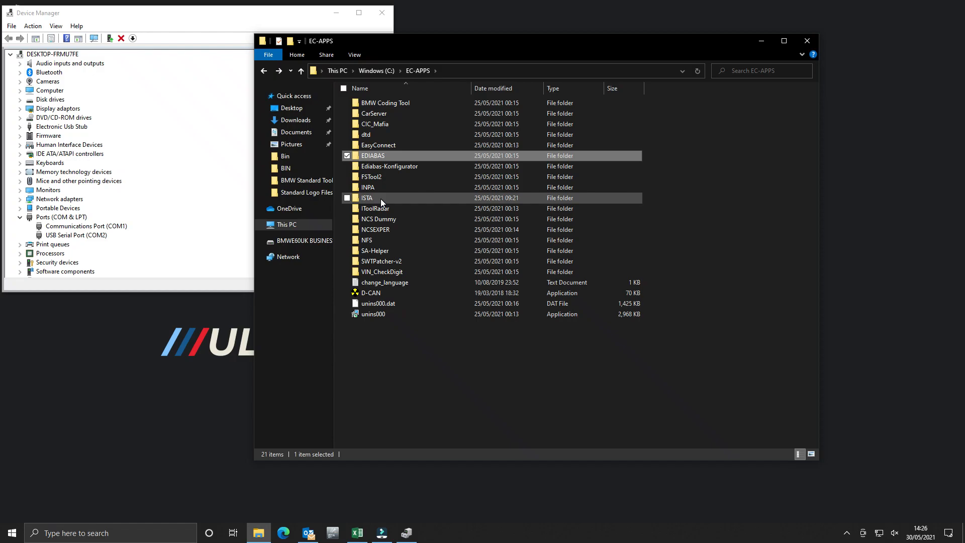
Launch ISTA+, closing File Explorer and minimising Device Manager to clear the desktop
click(808, 41)
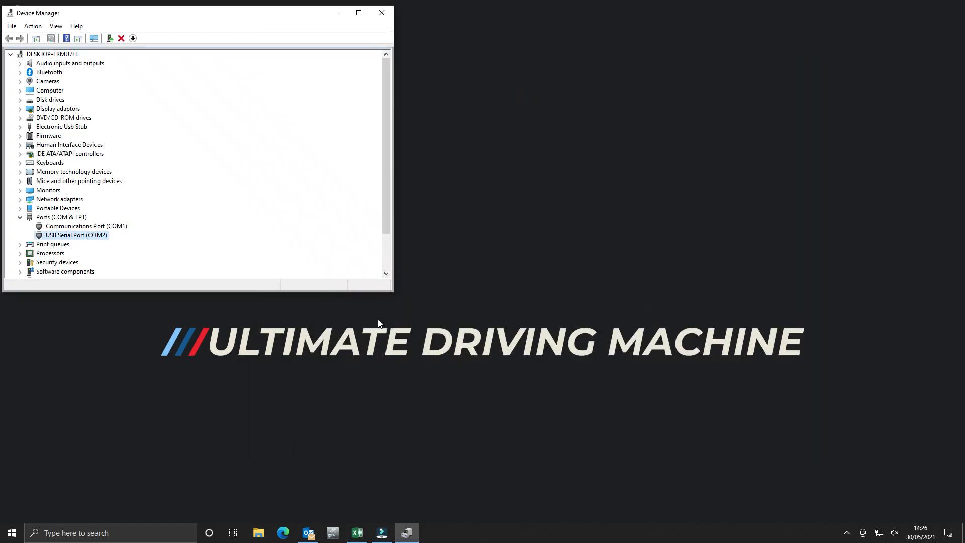
click(328, 535)
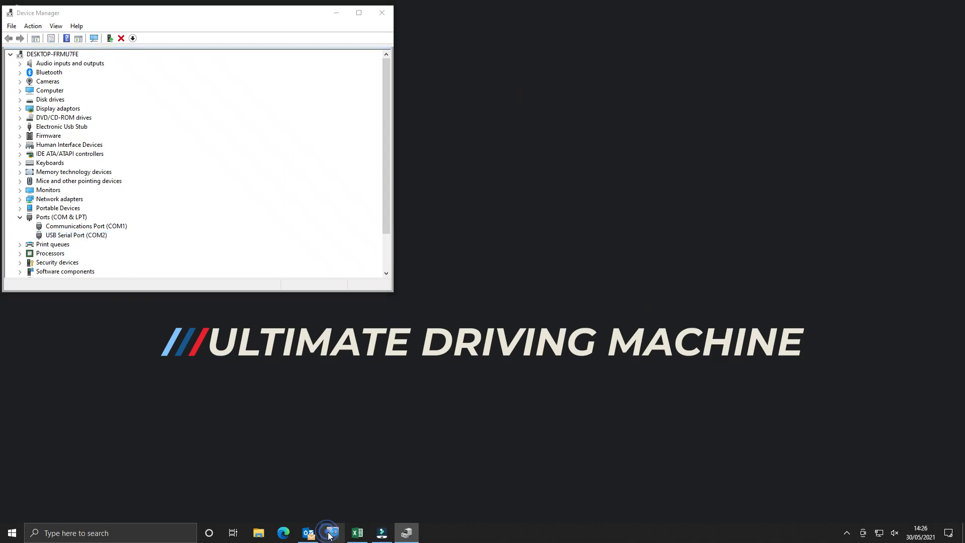
click(338, 14)
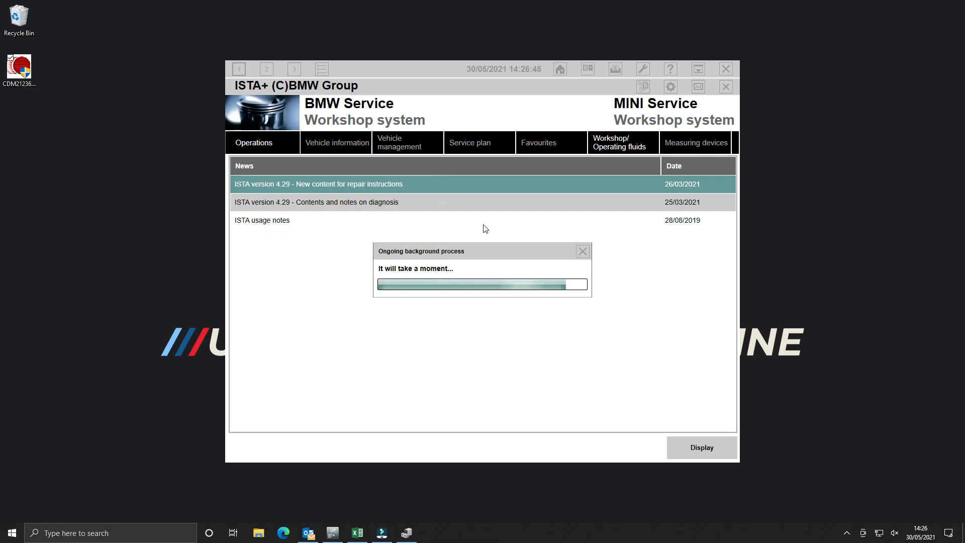
In the ISTA+ administration settings, check that the vehicle interface type is Ediabas default settings (ediabas.ini) and accept the settings
click(643, 70)
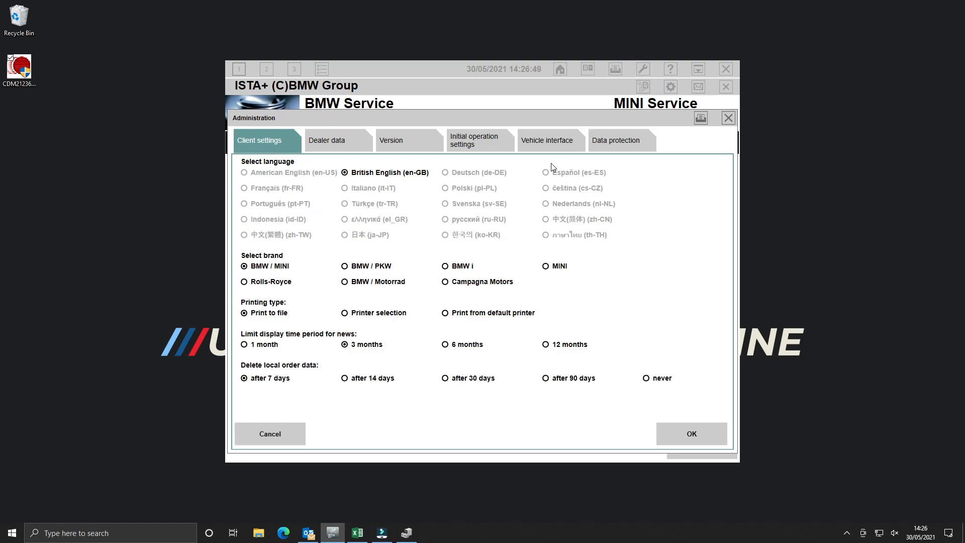
click(544, 148)
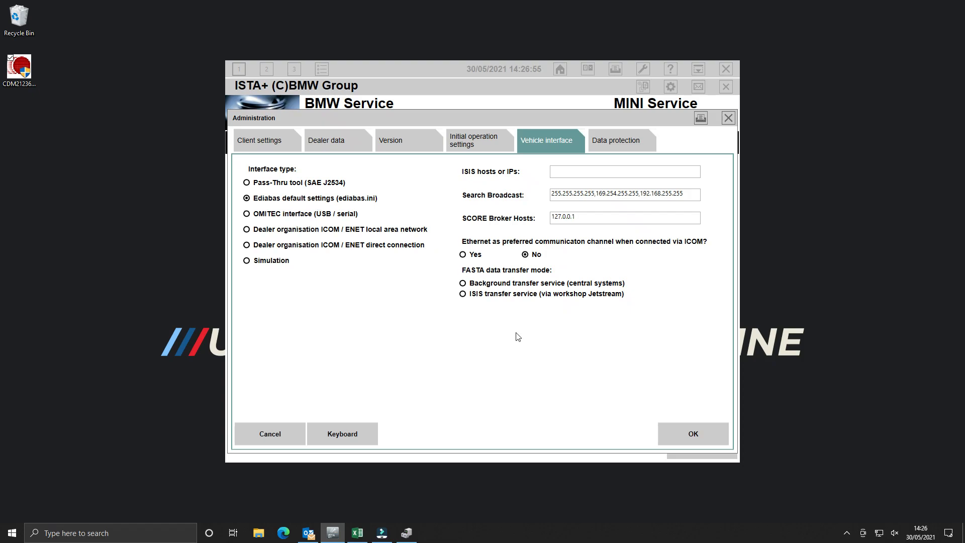
click(689, 435)
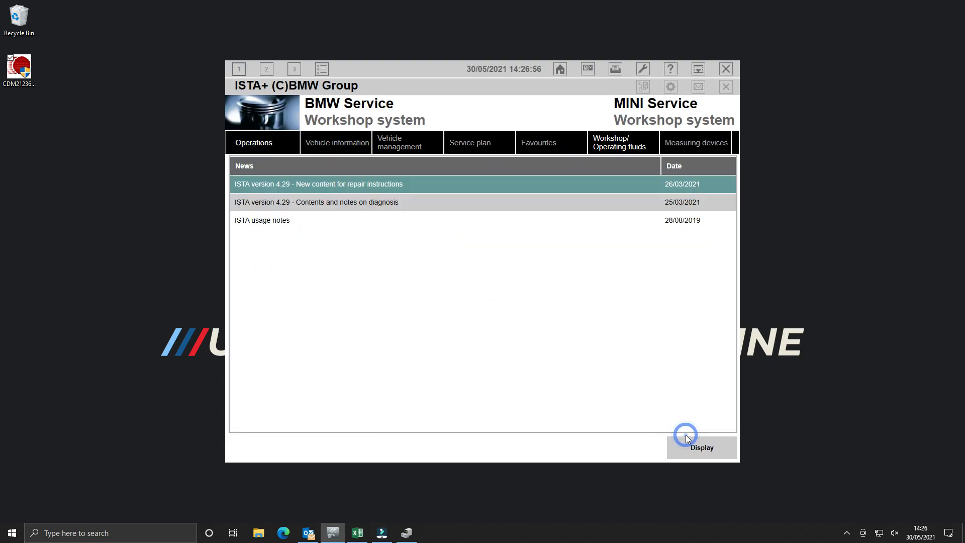
Start a new operation and open the Read Out Vehicle Data page
click(272, 146)
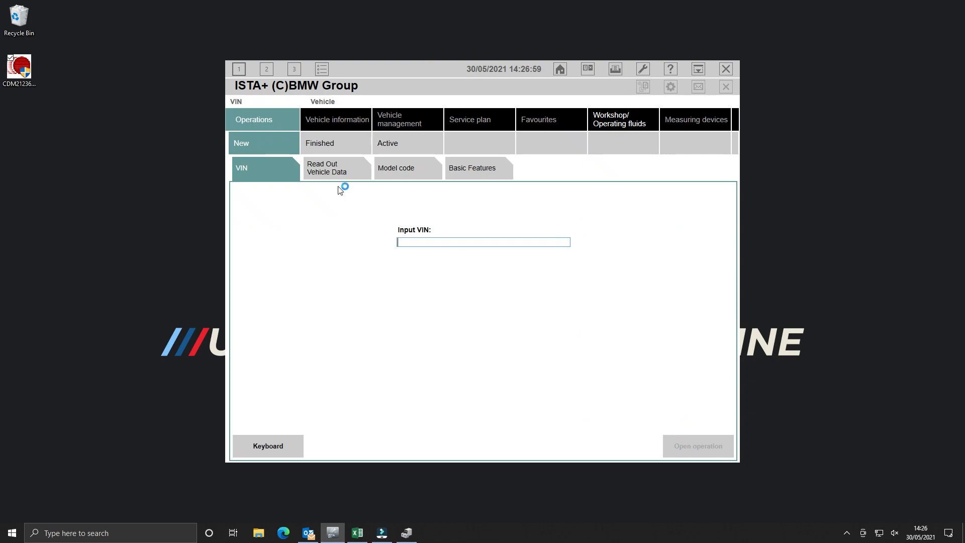
click(332, 171)
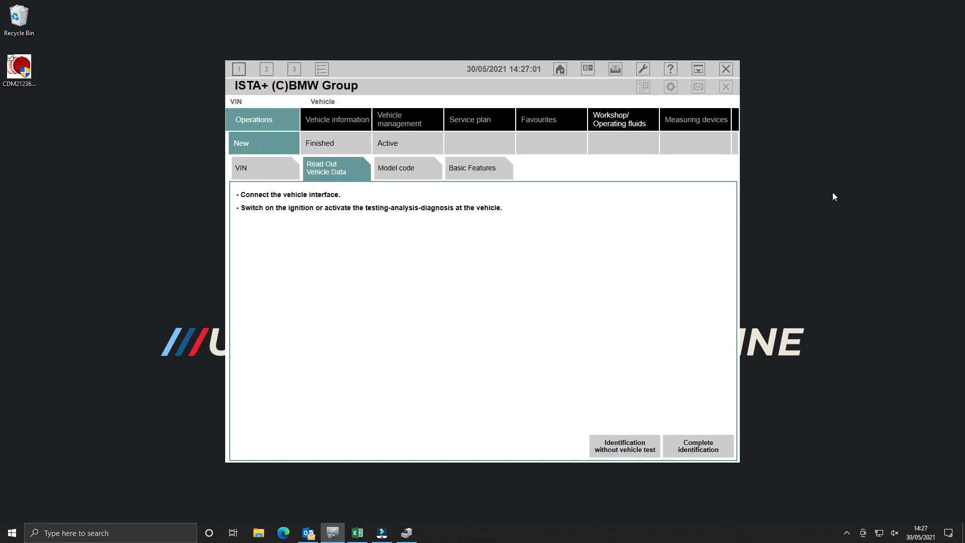